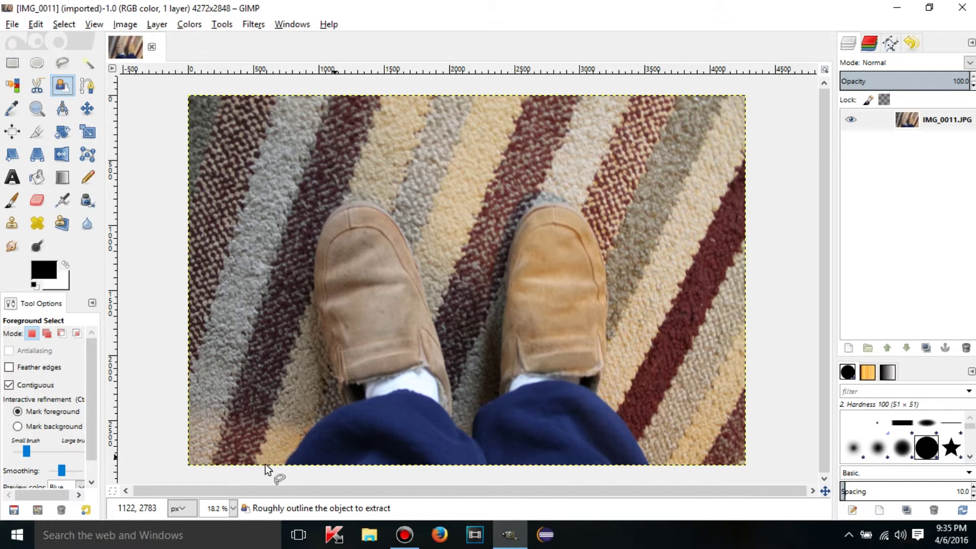
Roughly outline both blue trouser legs along the photo's lower edge with Foreground Select and close the outline.
mouse_move(276, 470)
left_mouse_down()
mouse_move(320, 402)
mouse_move(362, 384)
mouse_move(414, 379)
mouse_move(462, 415)
mouse_move(504, 384)
mouse_move(564, 367)
mouse_move(616, 399)
mouse_move(668, 474)
left_mouse_up()
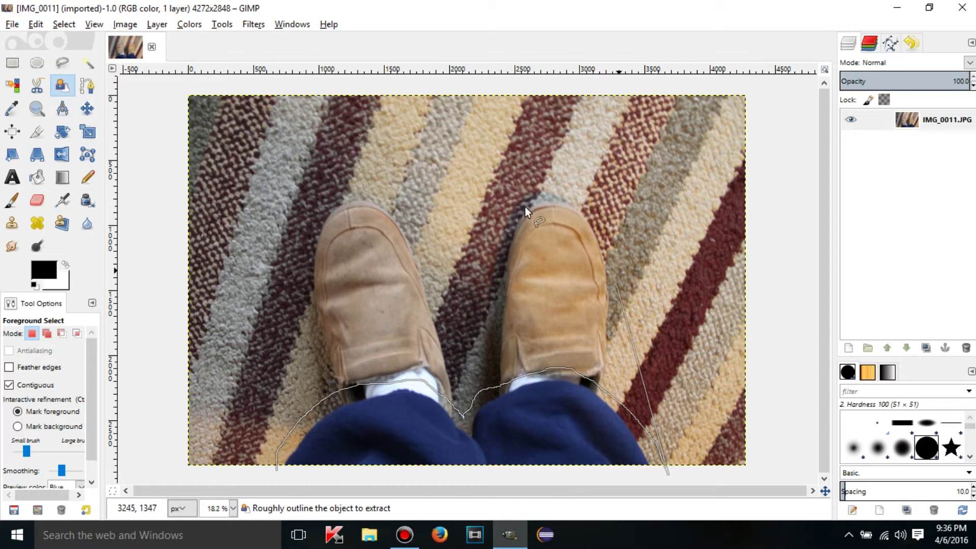
left_click(276, 471)
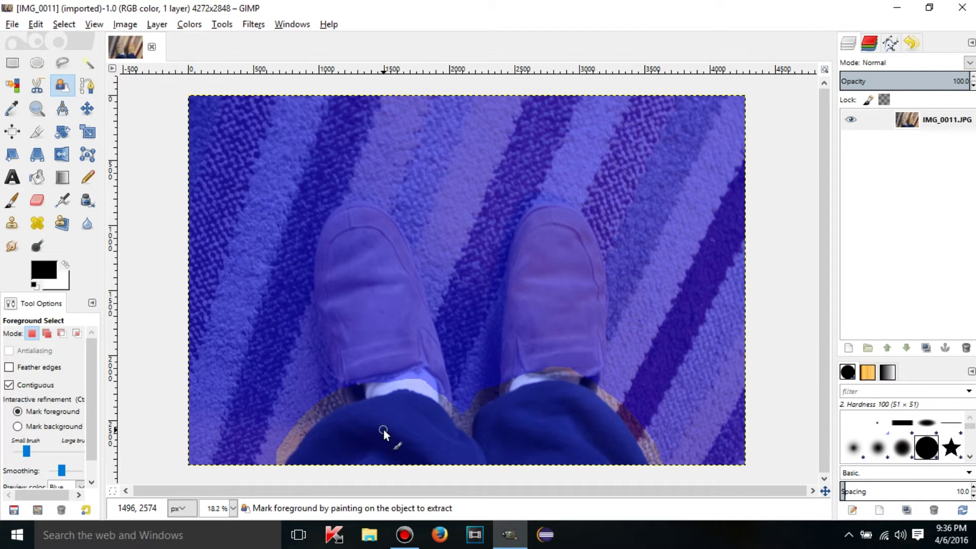
Try the Red and Green preview colors for the foreground mask, finishing with Red.
left_click_drag(92, 370, 90, 424)
left_click(69, 474)
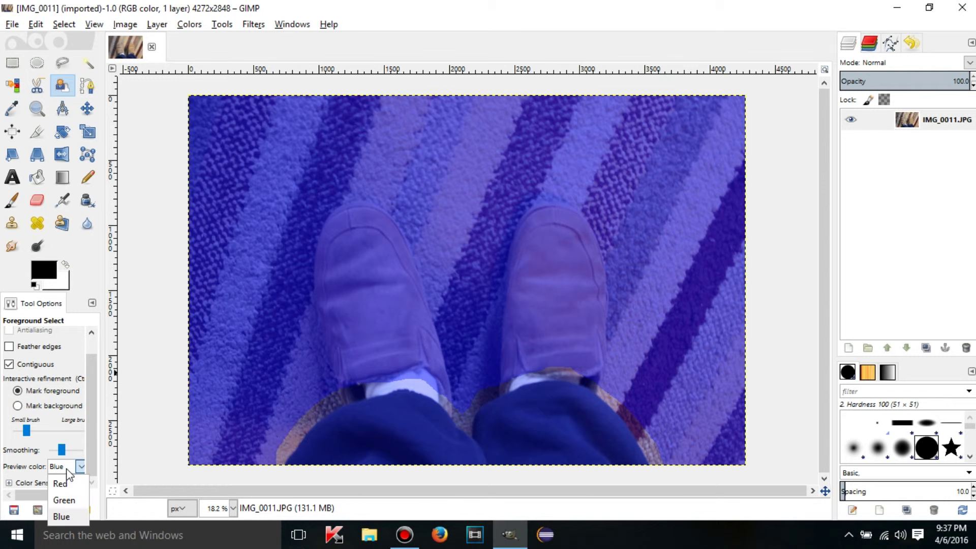
left_click(60, 465)
left_click(60, 466)
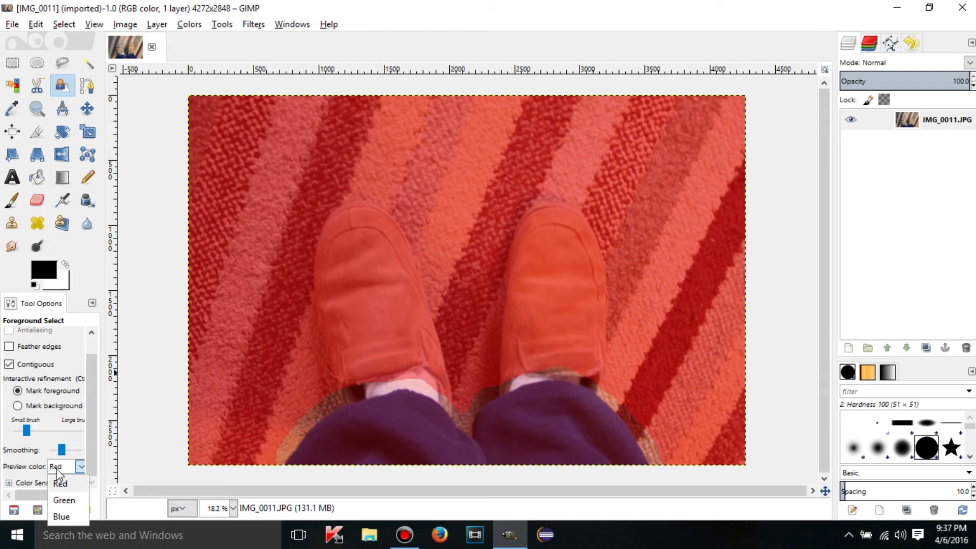
left_click(72, 478)
left_click(70, 466)
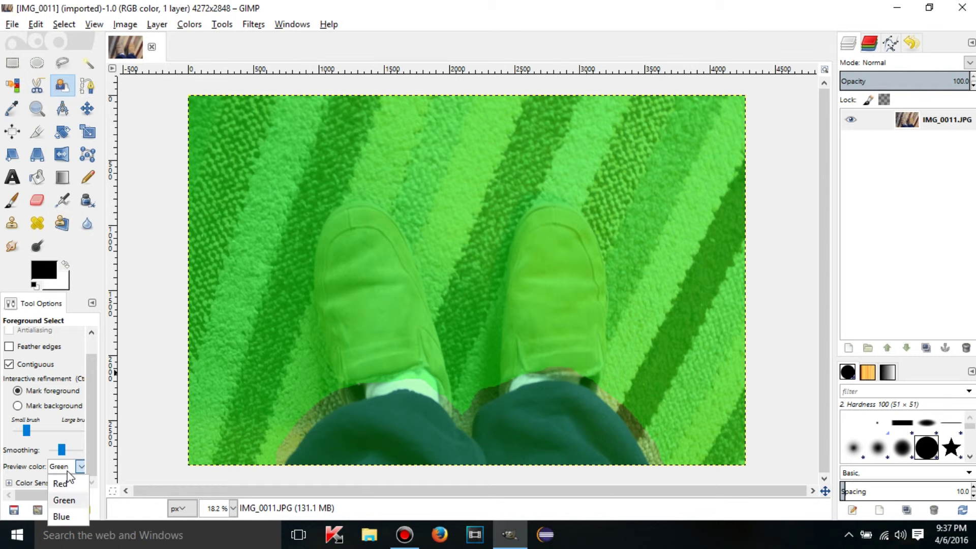
left_click(64, 485)
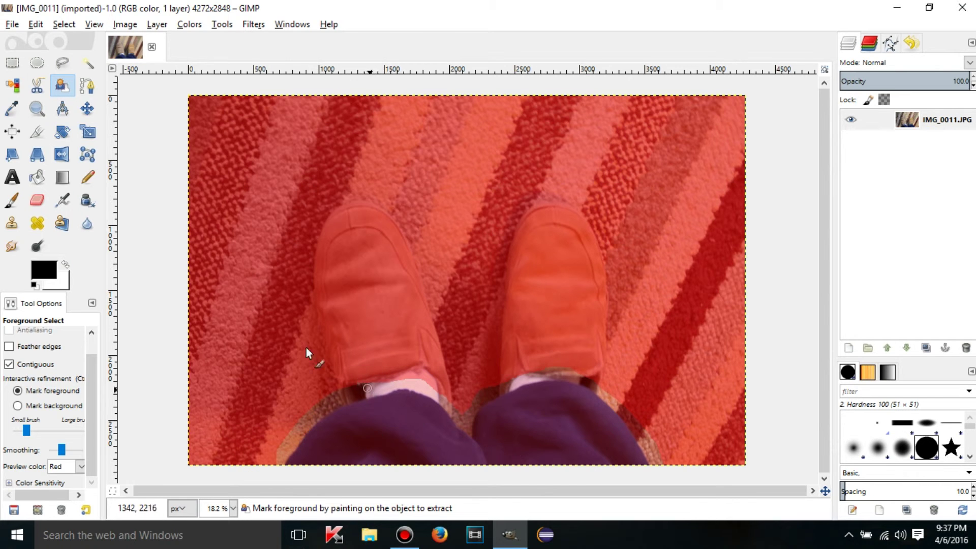
scroll(92, 401, "up", 1)
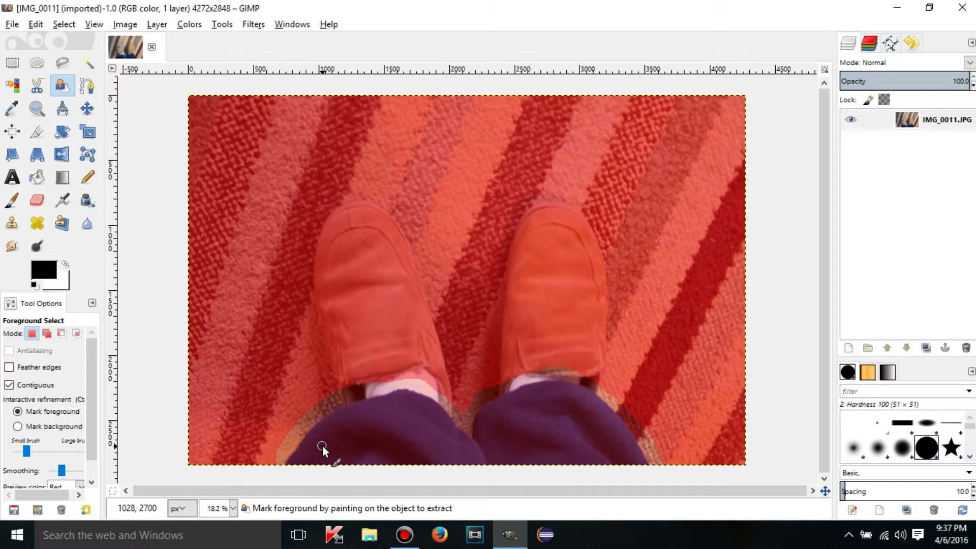
Mark the trousers as foreground with a wavy stroke across the left leg.
mouse_move(325, 447)
left_mouse_down()
mouse_move(417, 425)
mouse_move(451, 439)
left_mouse_up()
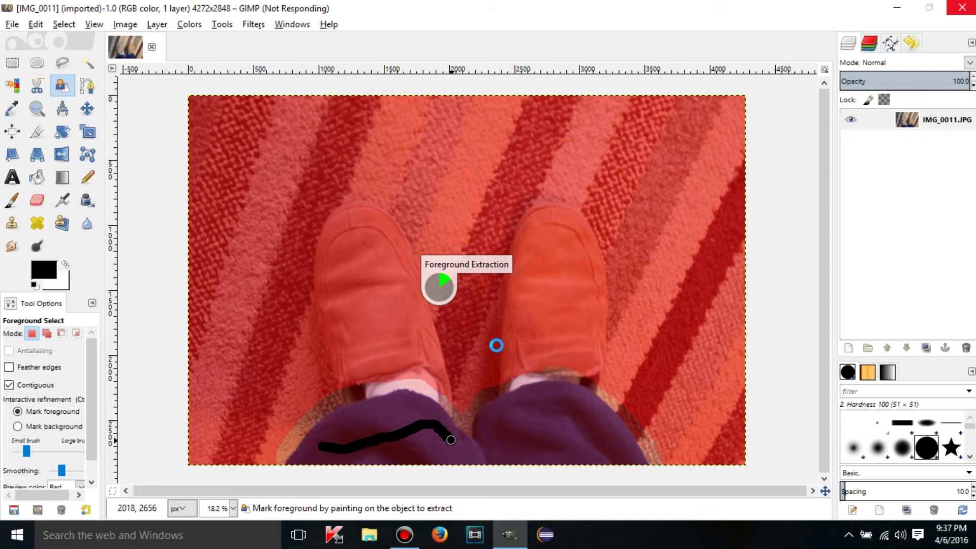
key("alt+Tab")
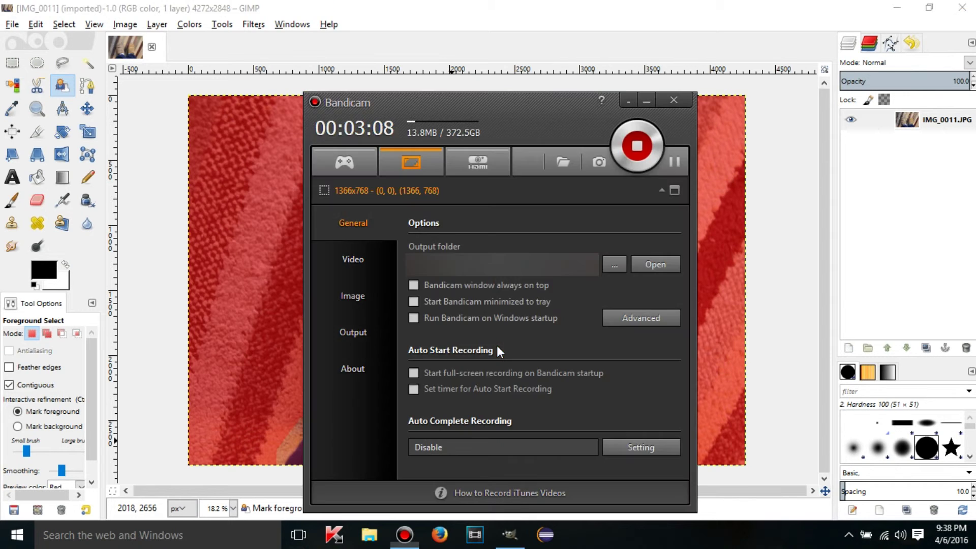
key("alt+Tab")
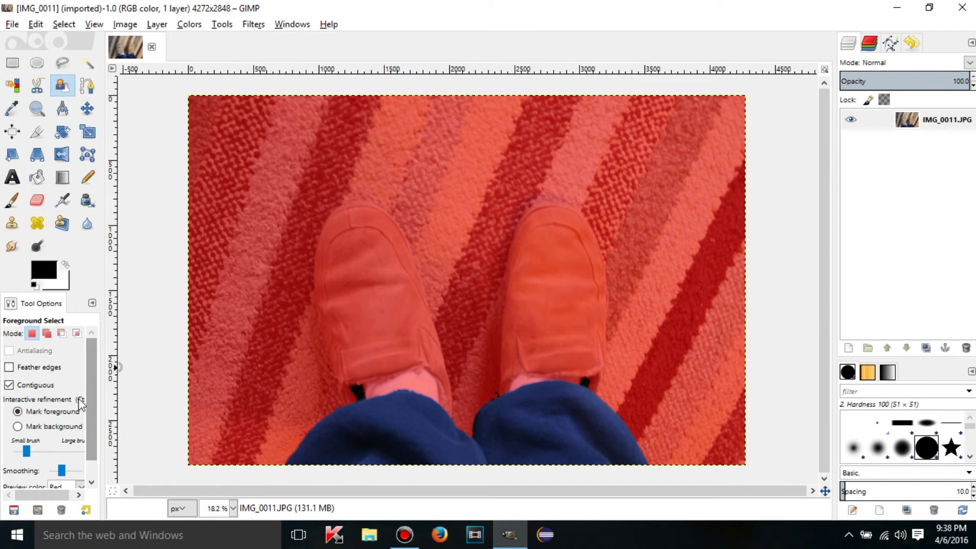
Mark the dark gap between the left shoe and trouser cuff as background.
left_click(49, 430)
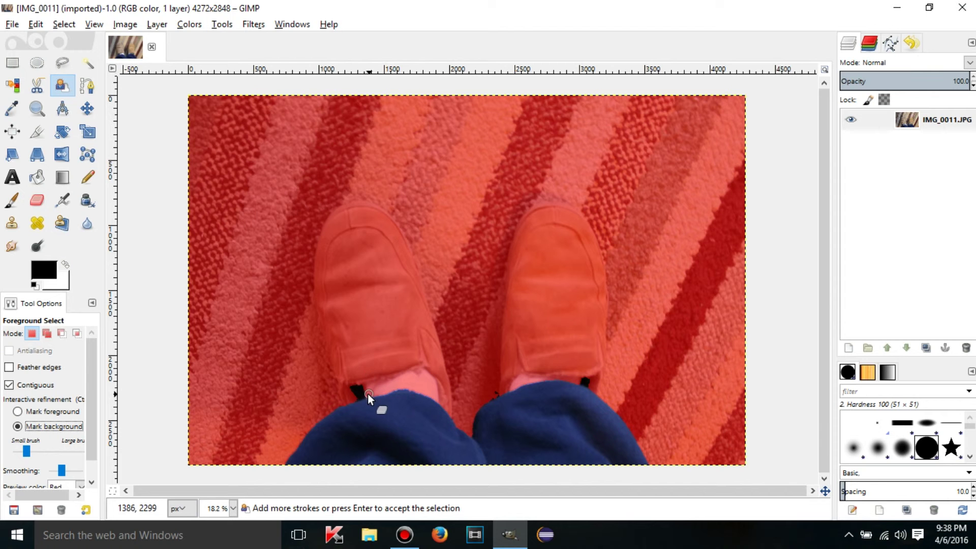
mouse_move(367, 394)
left_mouse_down()
mouse_move(349, 398)
mouse_move(349, 387)
mouse_move(365, 398)
left_mouse_up()
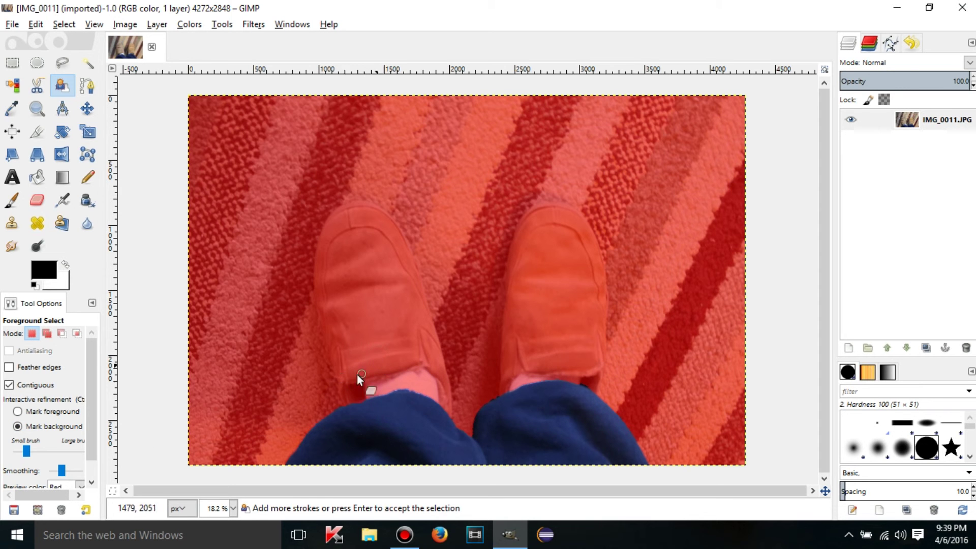
Switch the refinement back to marking foreground and accept the extracted trousers as a selection.
left_click(39, 413)
scroll(94, 452, "down", 1)
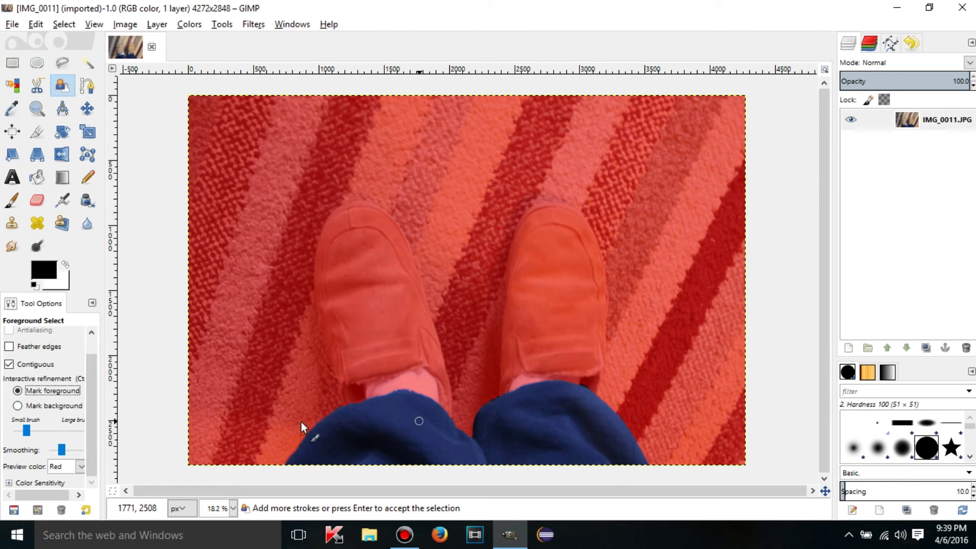
left_click(554, 369)
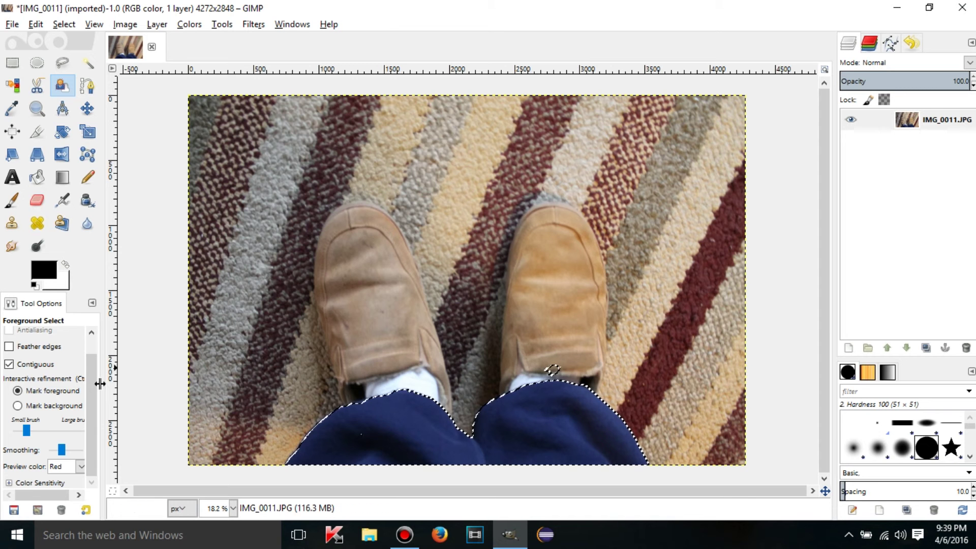
Remove the selection around the trousers.
left_click_drag(92, 401, 93, 361)
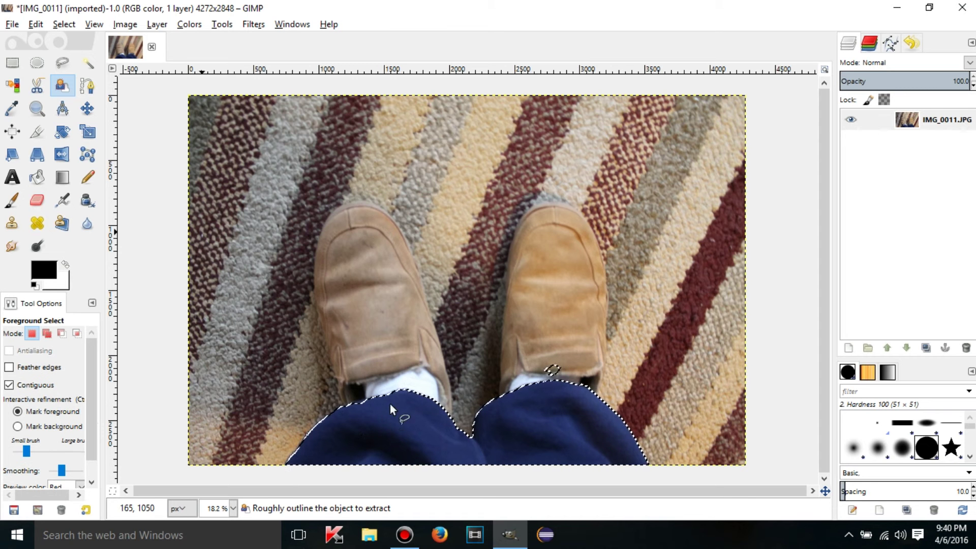
left_click(68, 24)
left_click(81, 59)
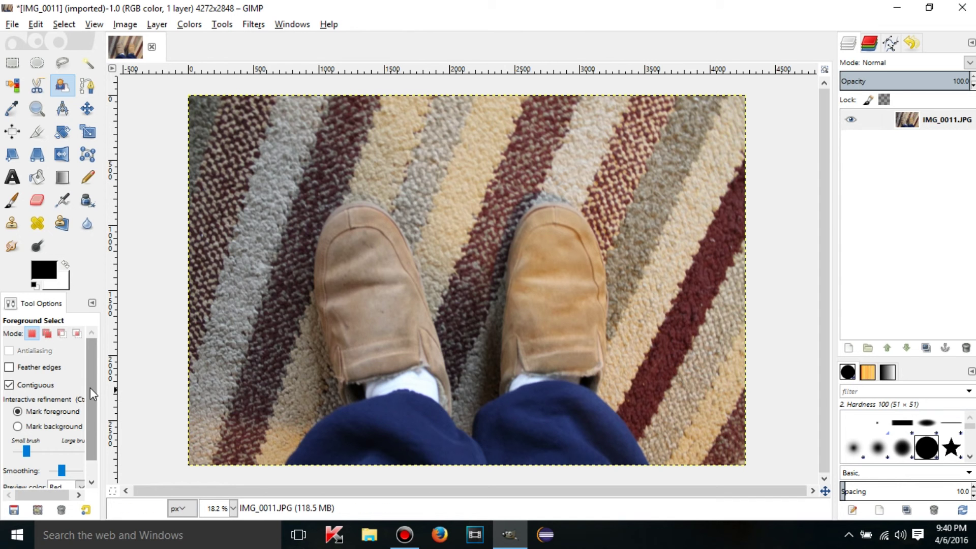
Review the Foreground Select options, expanding Color Sensitivity to examine its L, a and b settings and collapsing it again.
left_click_drag(91, 388, 85, 421)
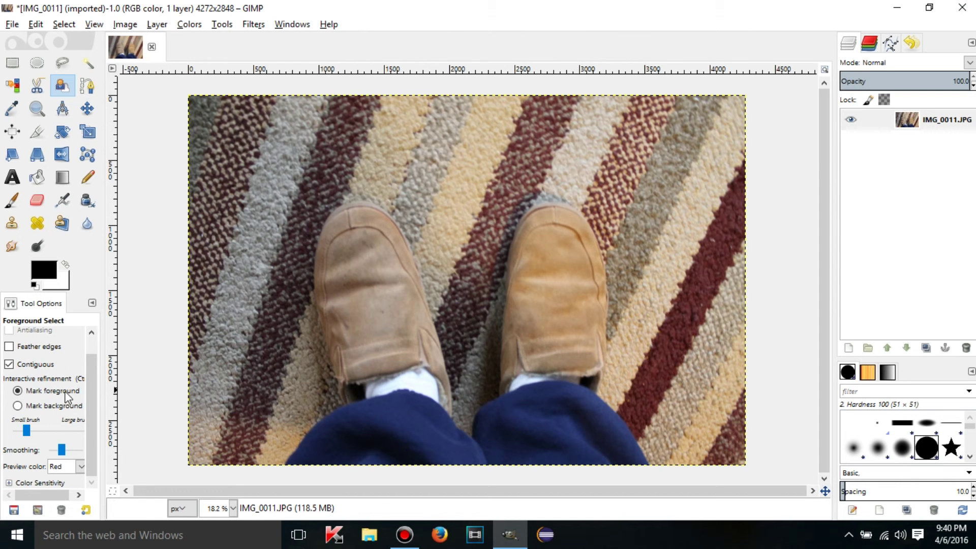
left_click_drag(92, 385, 93, 406)
left_click_drag(95, 413, 95, 379)
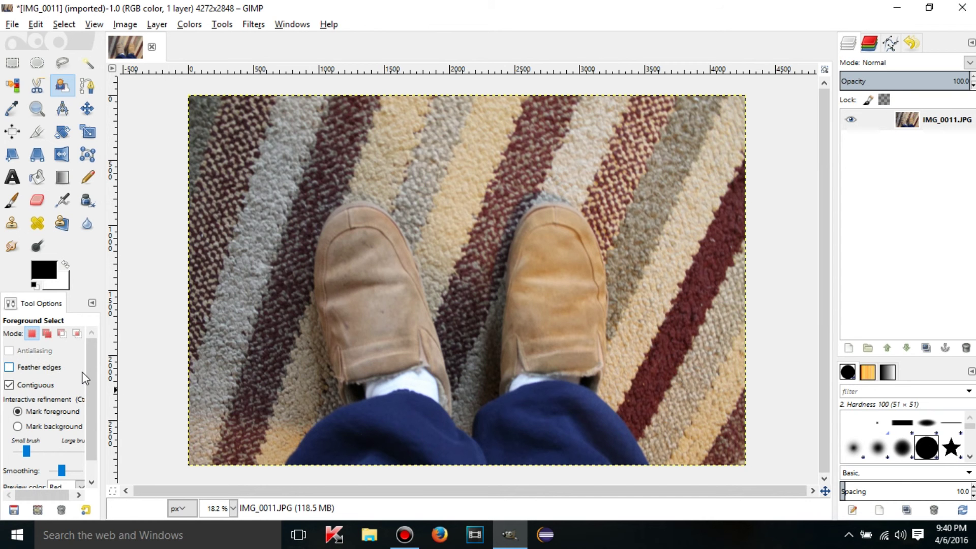
left_click_drag(89, 398, 90, 428)
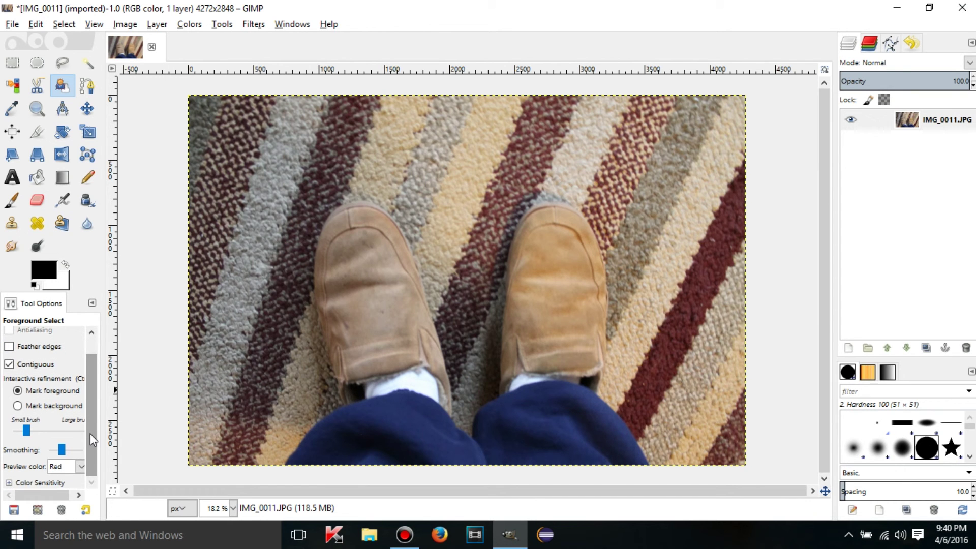
left_click(9, 483)
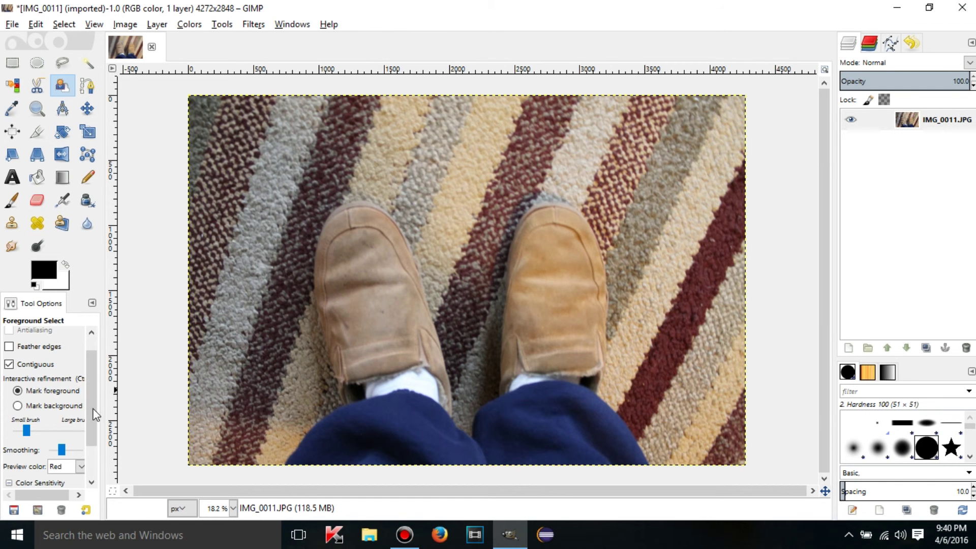
left_click_drag(92, 413, 87, 455)
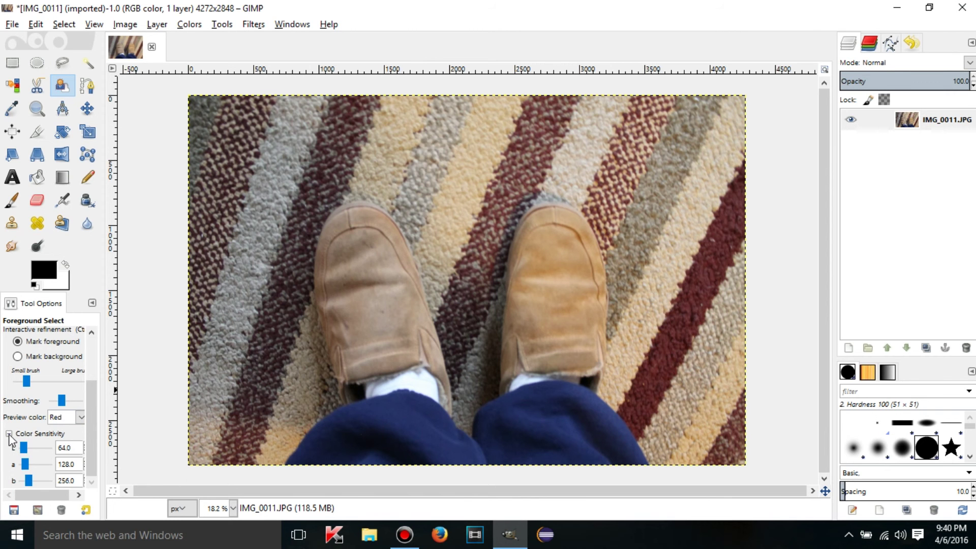
left_click(25, 433)
scroll(85, 425, "up", 1)
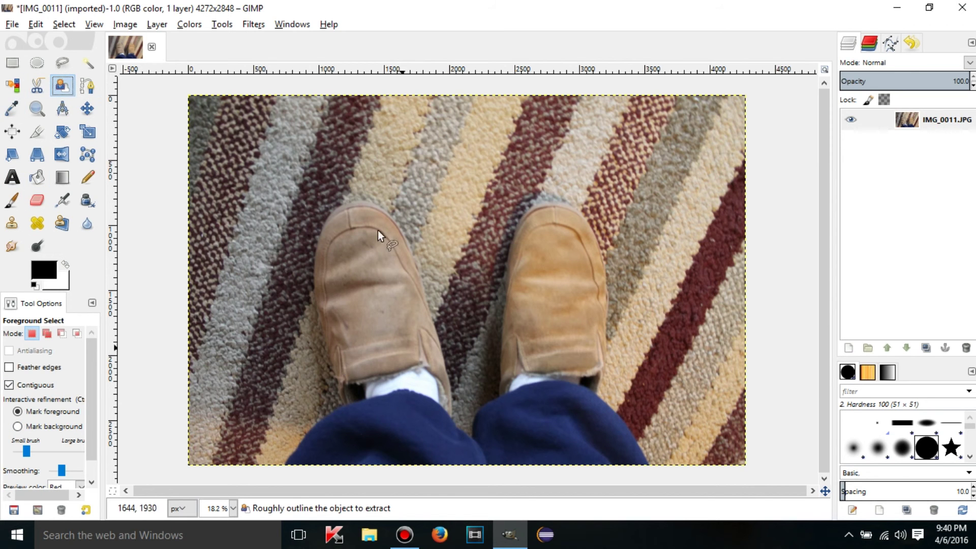
Draw a loose freehand outline around both shoes, the socks and upper trousers, and confirm it for foreground extraction.
left_click(349, 182)
mouse_move(308, 215)
left_mouse_down()
mouse_move(261, 396)
mouse_move(334, 448)
mouse_move(549, 433)
mouse_move(606, 407)
mouse_move(655, 350)
left_mouse_up()
mouse_move(627, 215)
left_mouse_down()
mouse_move(524, 182)
mouse_move(352, 183)
left_mouse_up()
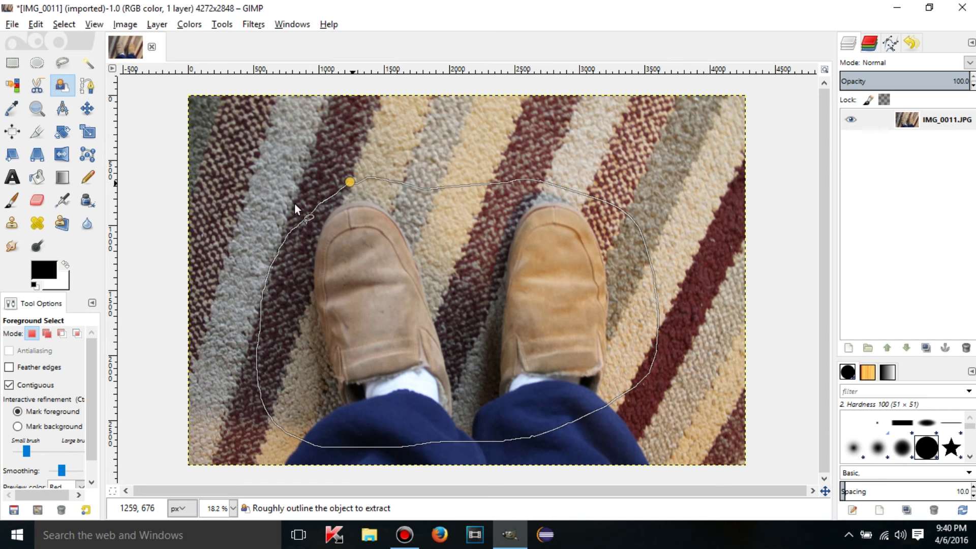
key("Return")
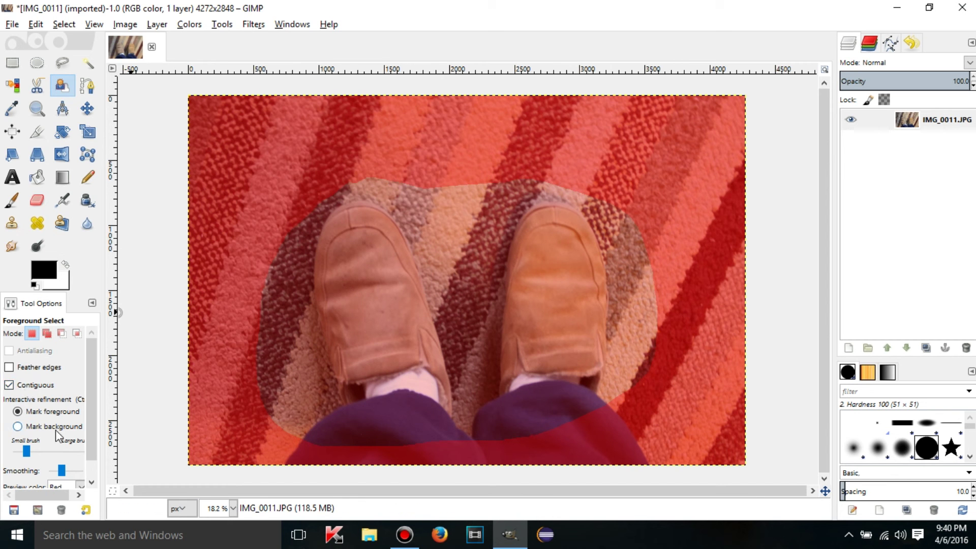
Mark the white sock above the left shoe as foreground and accept the extracted selection.
left_click(52, 411)
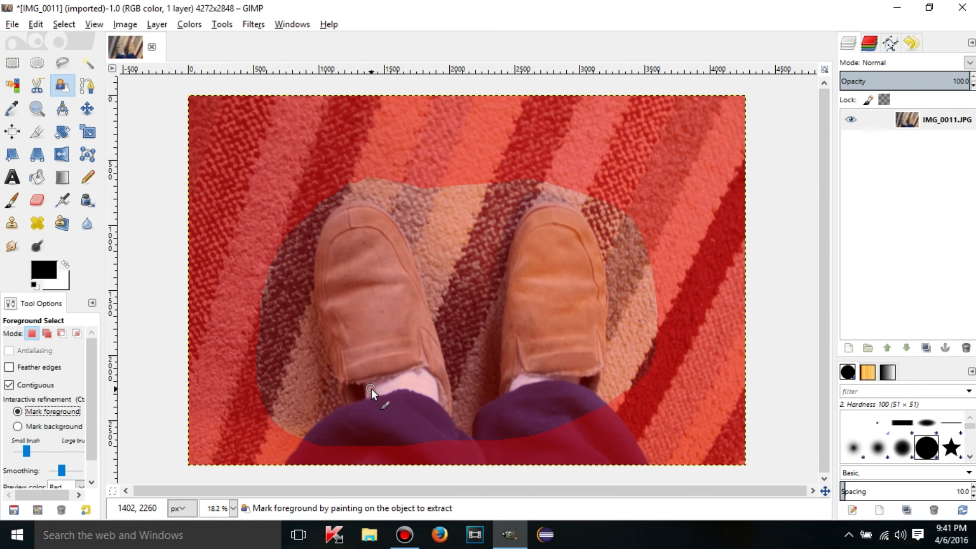
left_click_drag(382, 389, 432, 391)
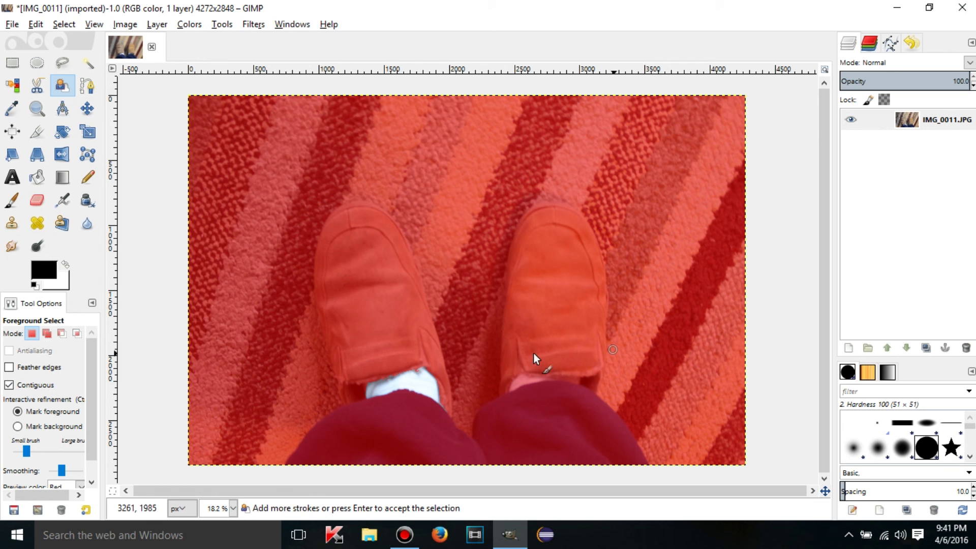
key("Return")
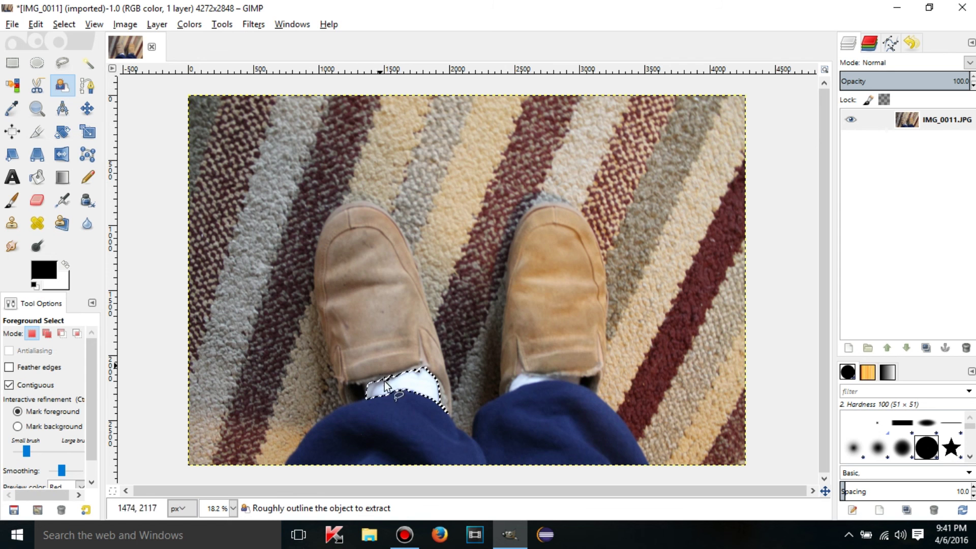
Remove the selection around the left sock.
scroll(93, 401, "down", 2)
scroll(98, 437, "up", 2)
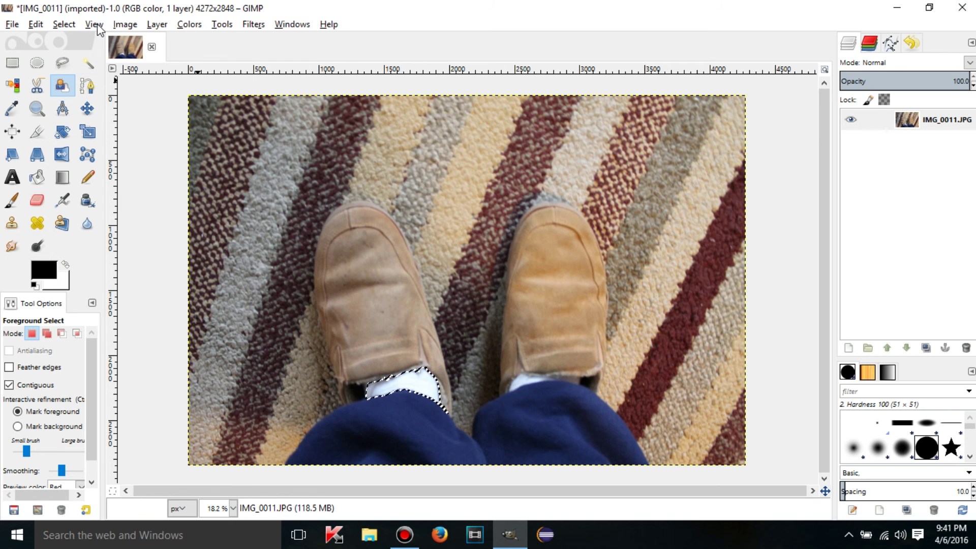
left_click(71, 26)
left_click(76, 59)
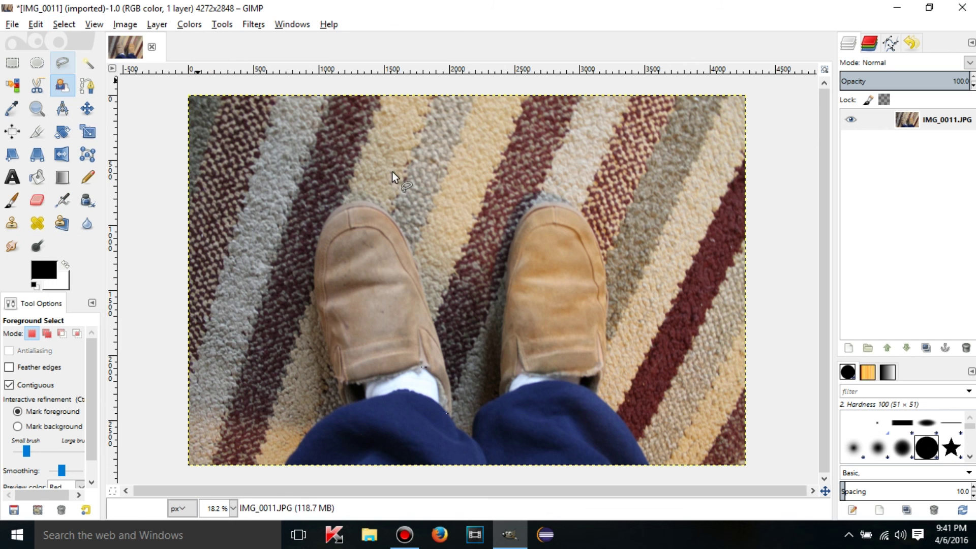